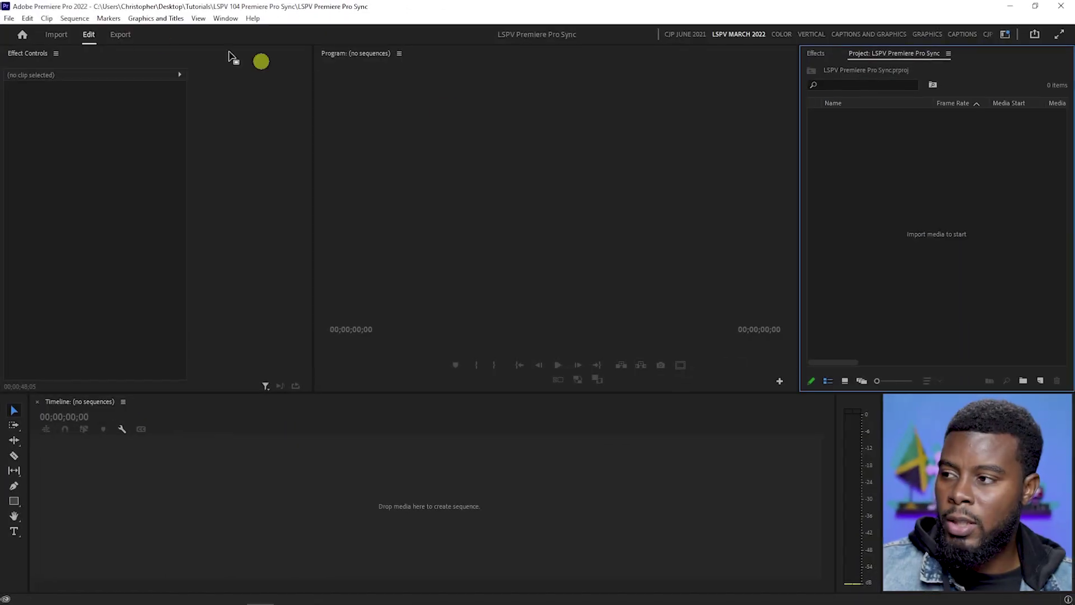
Step: Import the Nikon D3300 35mm and 50mm clips and the Zoom H1n audio file
left_click(10, 19)
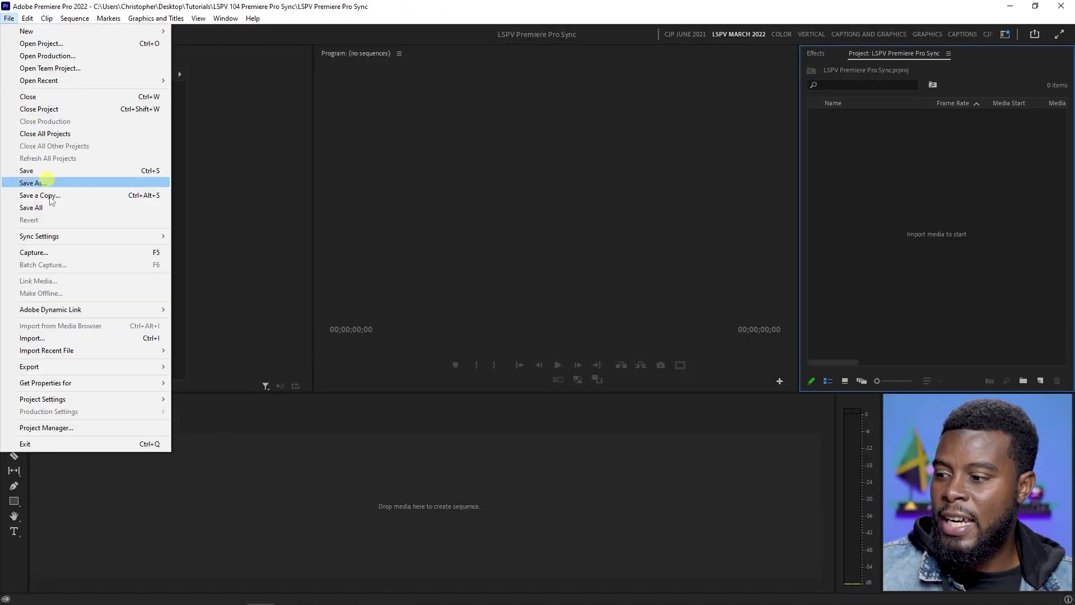
left_click(65, 338)
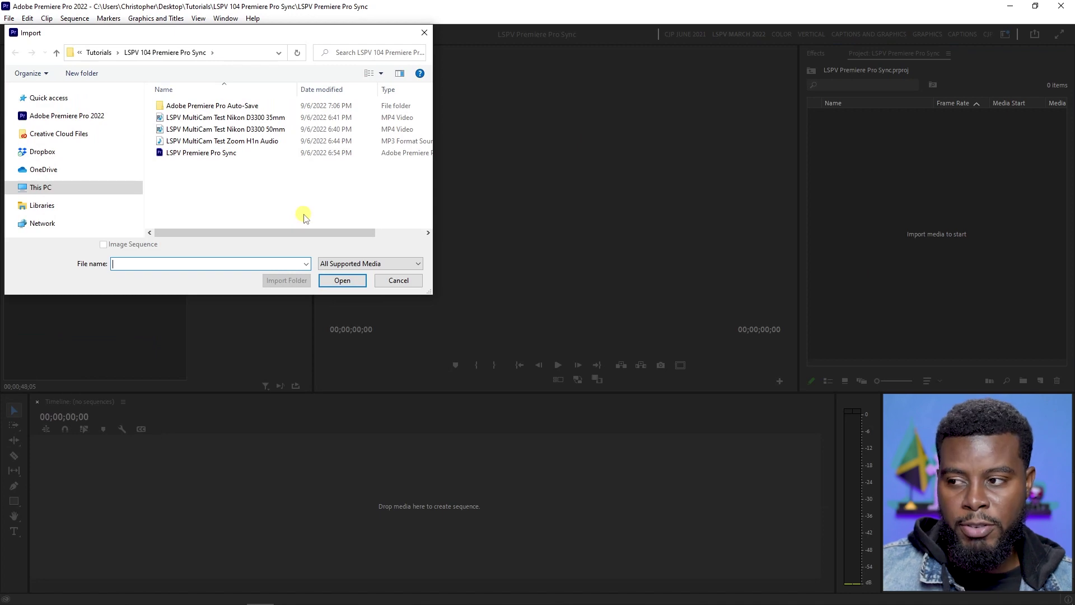
left_click(268, 117)
left_click(266, 142, "shift")
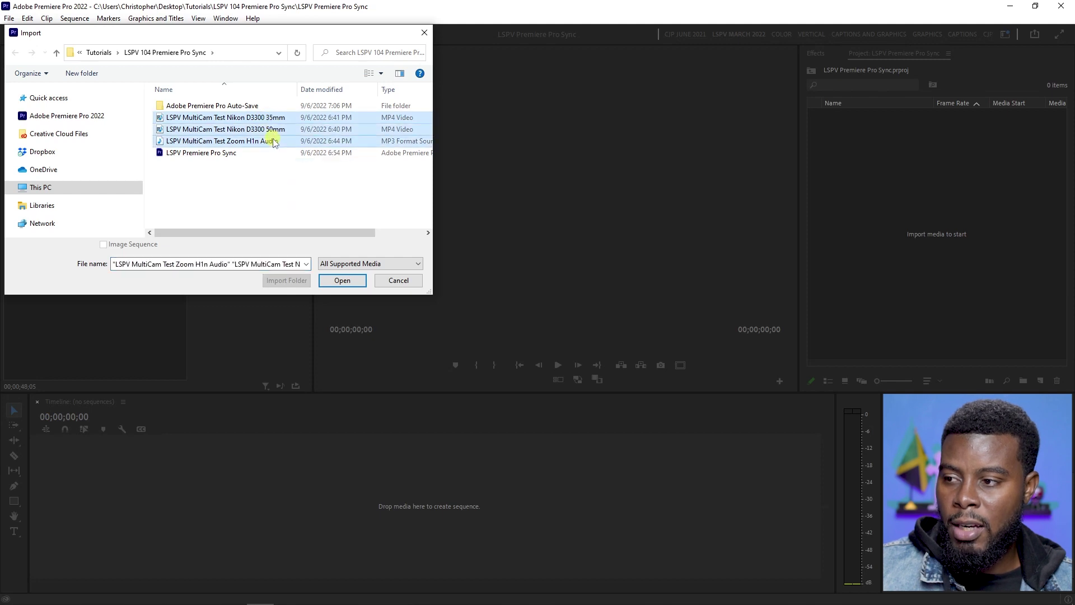
left_click(344, 283)
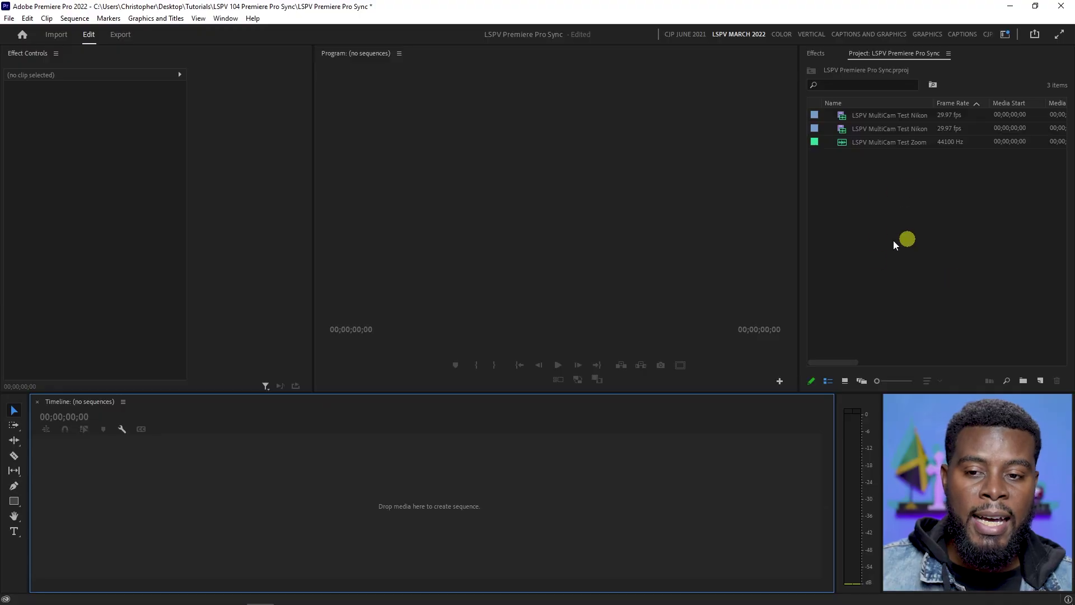
Step: Create a DSLR 1080p30 sequence named 'LSPV Premirere Pro Sync Tutorial'
left_click(890, 224)
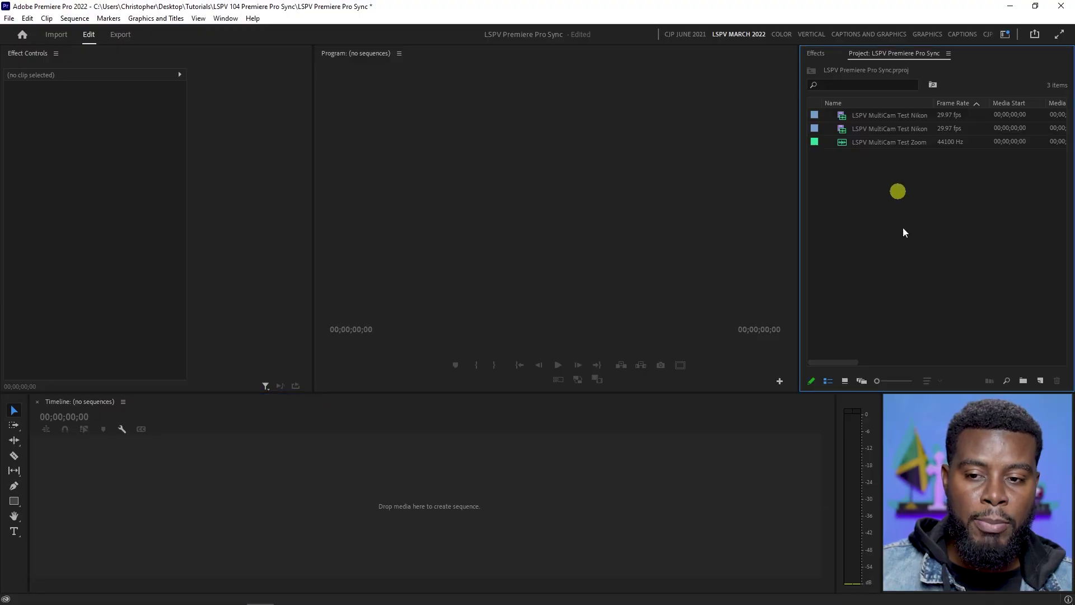
right_click(871, 188)
mouse_move(943, 237)
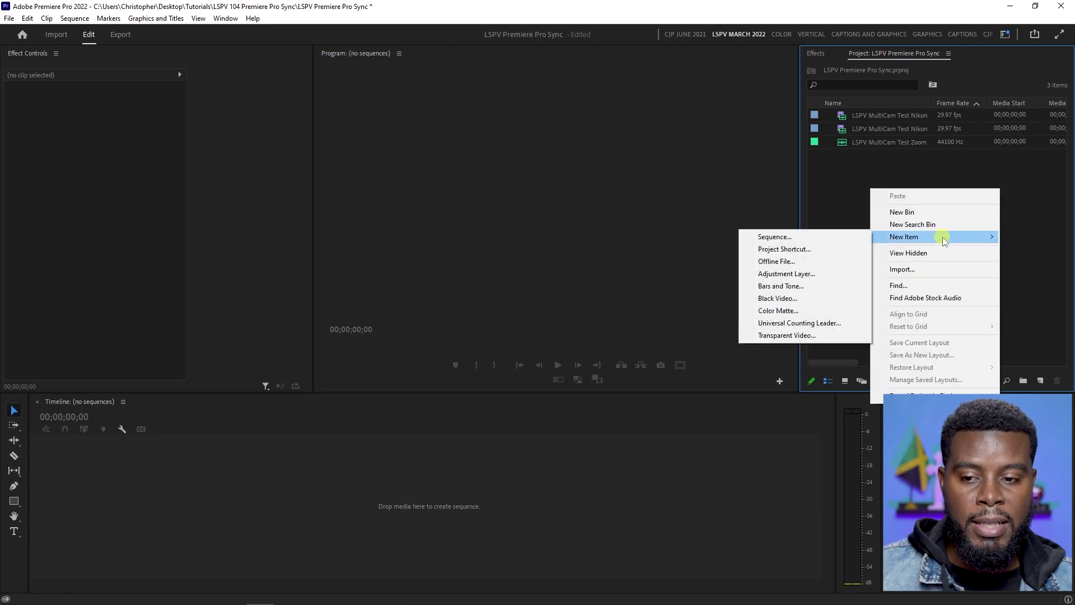
left_click(852, 236)
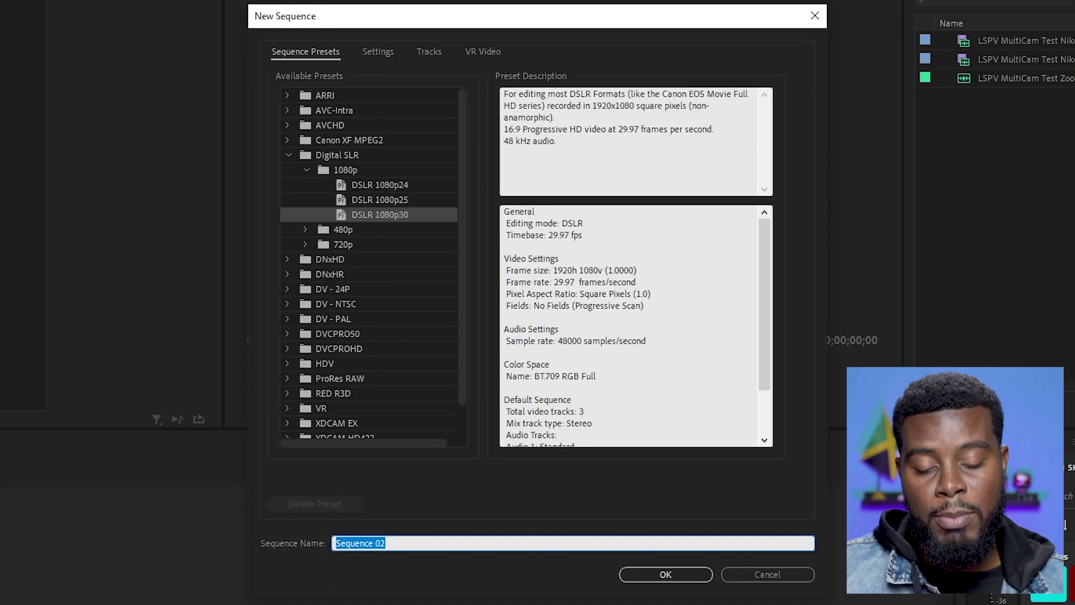
type("LSPV")
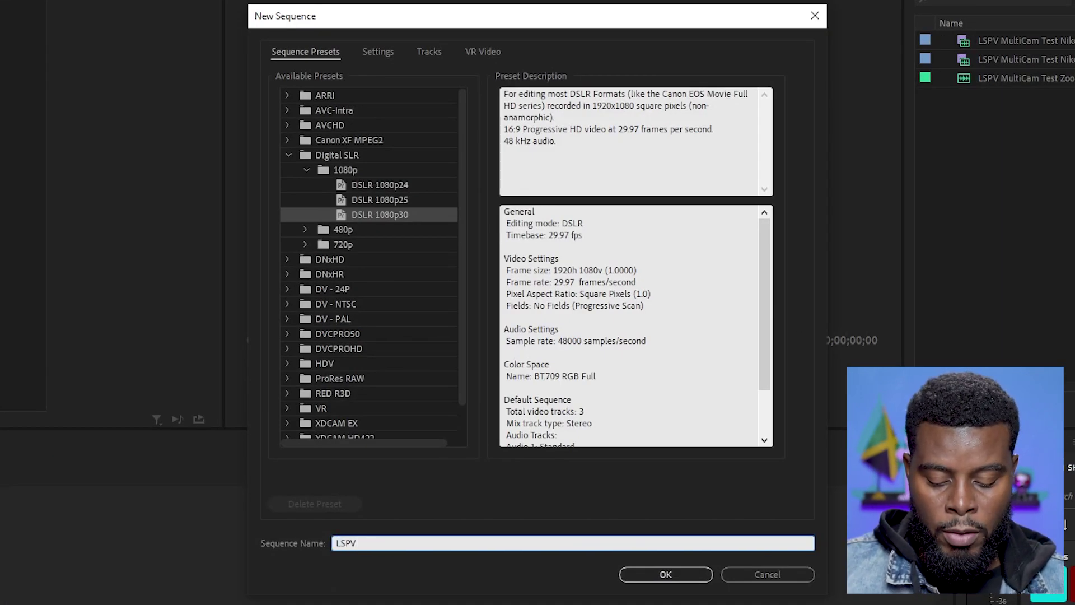
type(" Premirere Pro Sy")
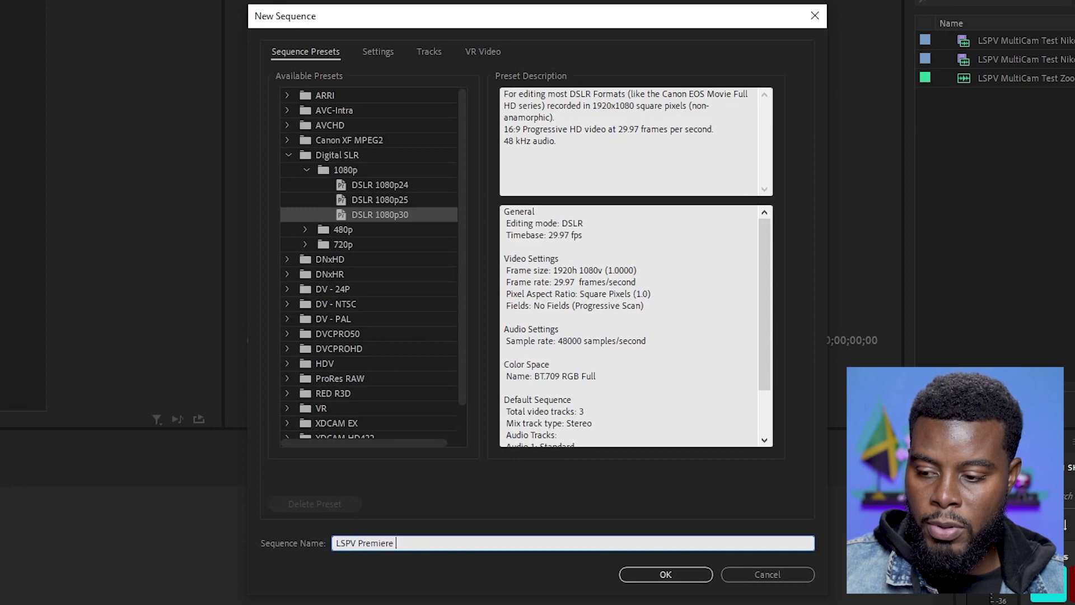
type("nc Tutorial")
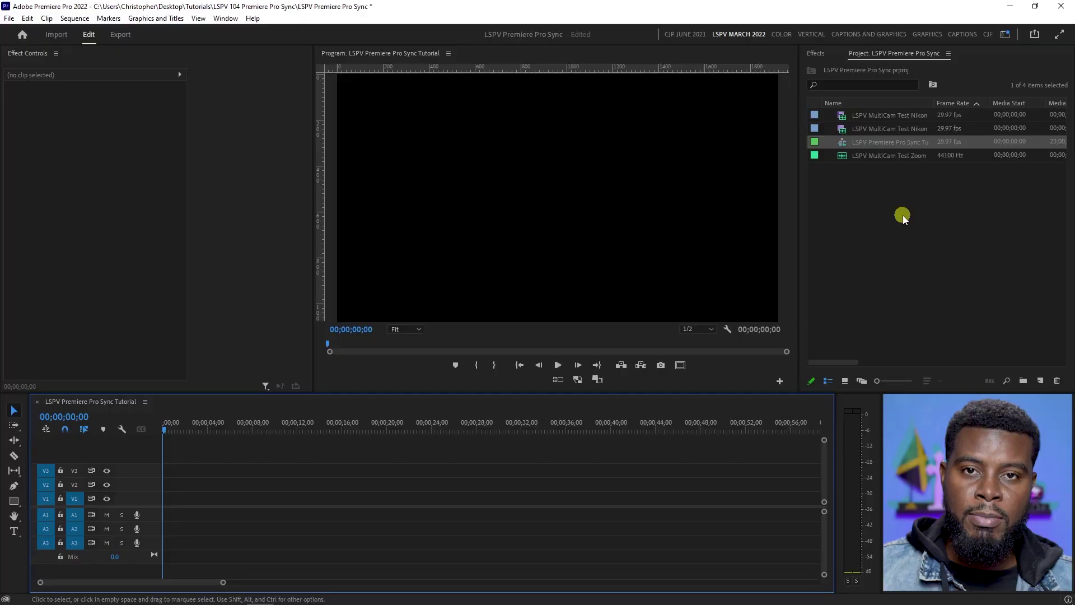
Step: Save the project, put the 35mm clip on V1/A1, and overlay the 50mm clip above it
key("ctrl+s")
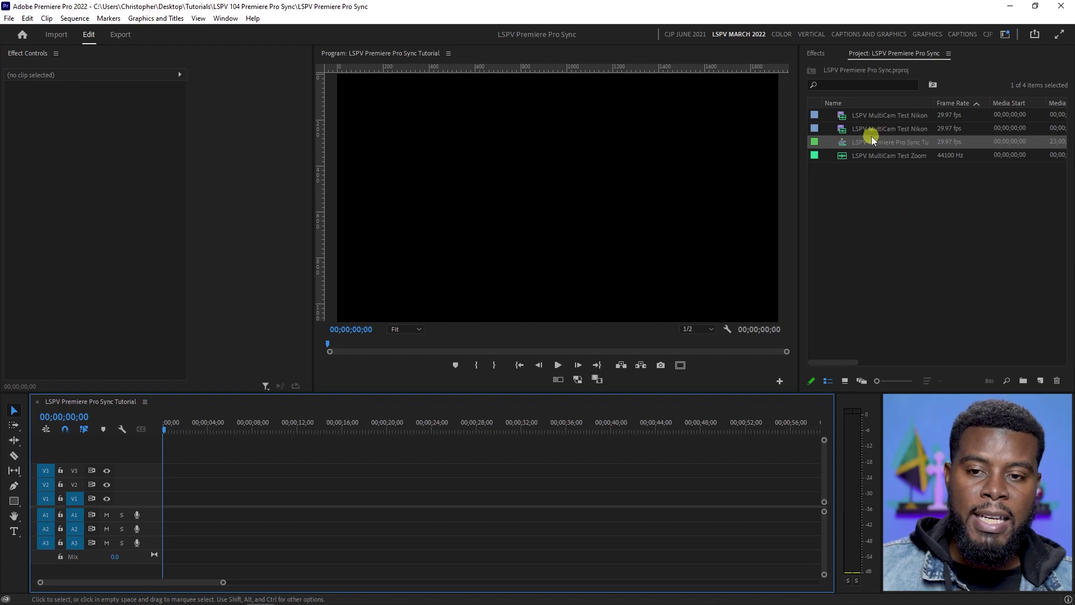
left_click_drag(885, 118, 160, 506)
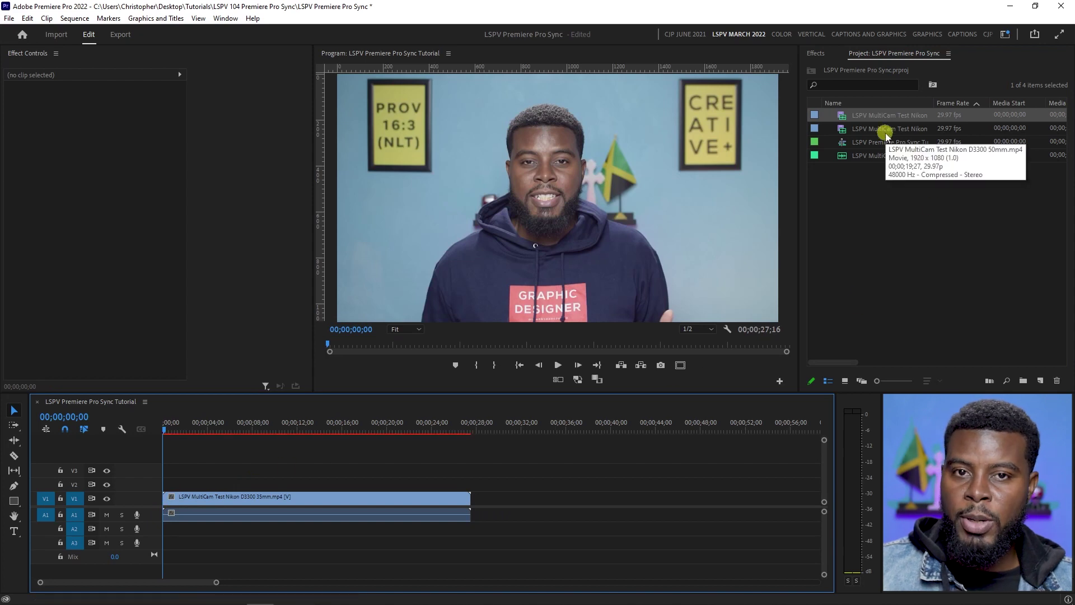
left_click_drag(886, 133, 448, 212)
left_click_drag(564, 145, 541, 213)
left_click_drag(595, 186, 587, 103)
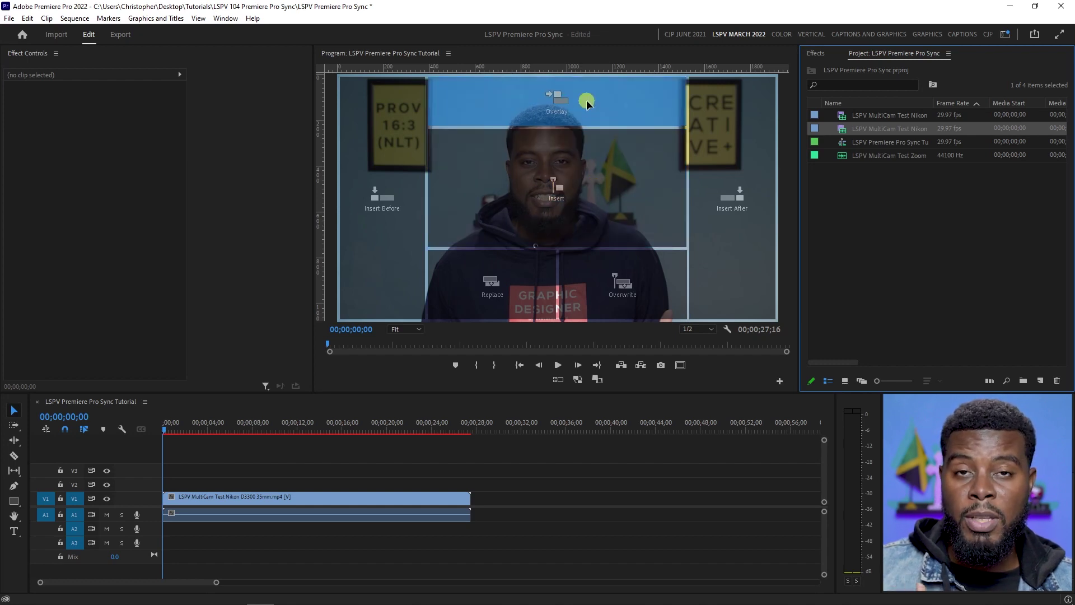
left_click_drag(586, 99, 587, 100)
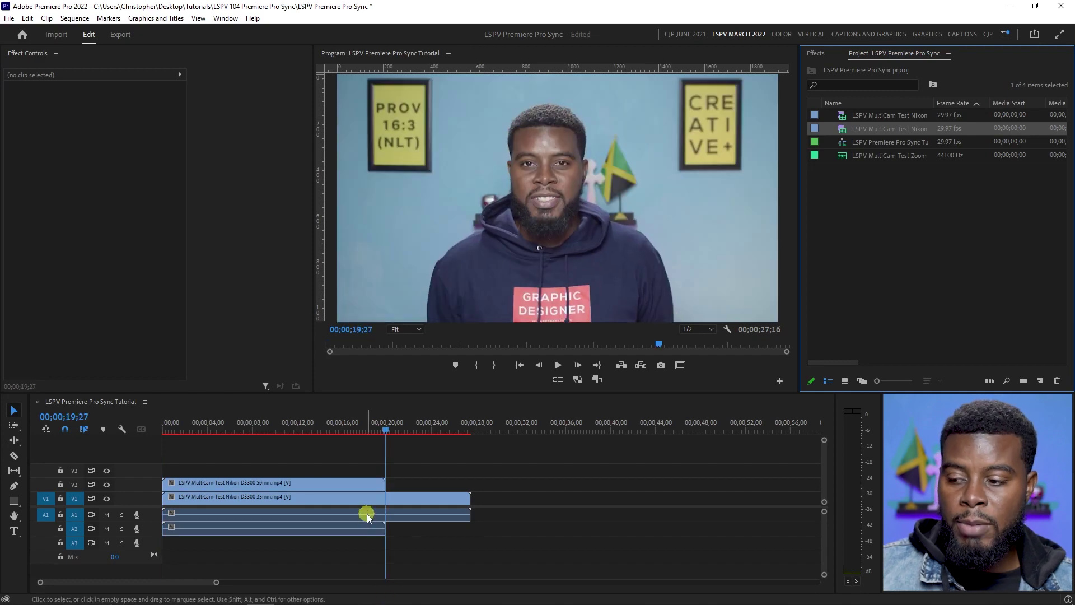
Step: Give the 50mm clip on V2 the green Forest label
right_click(340, 485)
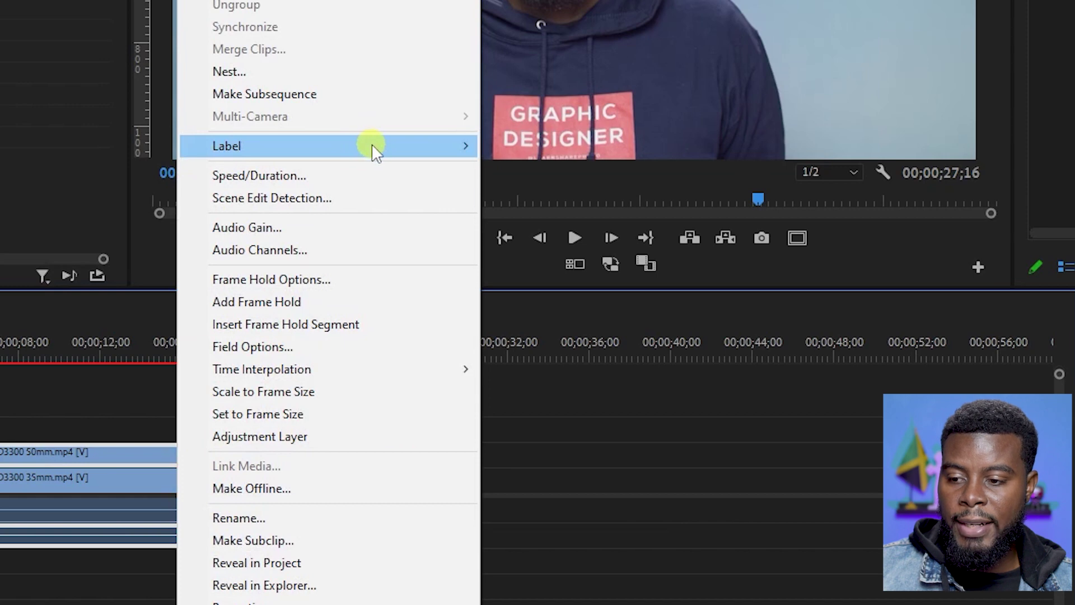
mouse_move(372, 143)
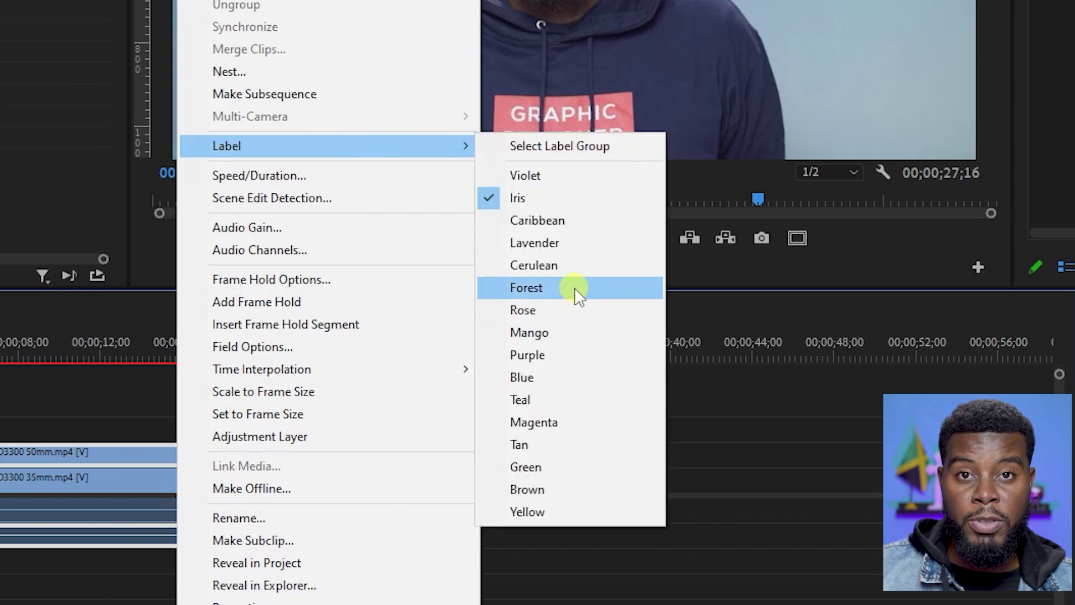
left_click(575, 287)
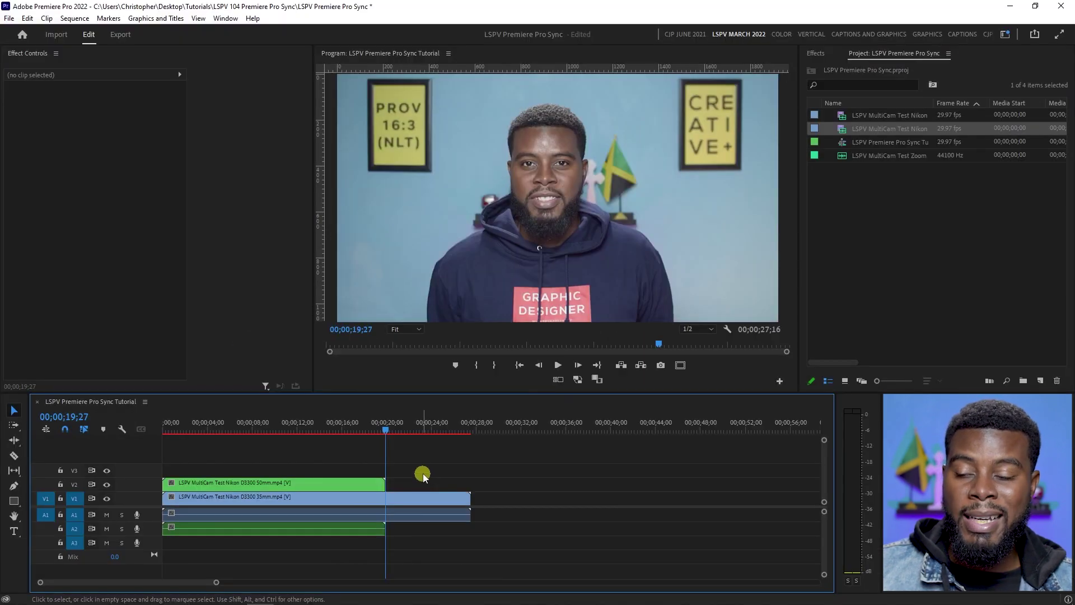
Step: Place the Zoom audio recording on audio track A3 under the camera clips
left_click(330, 426)
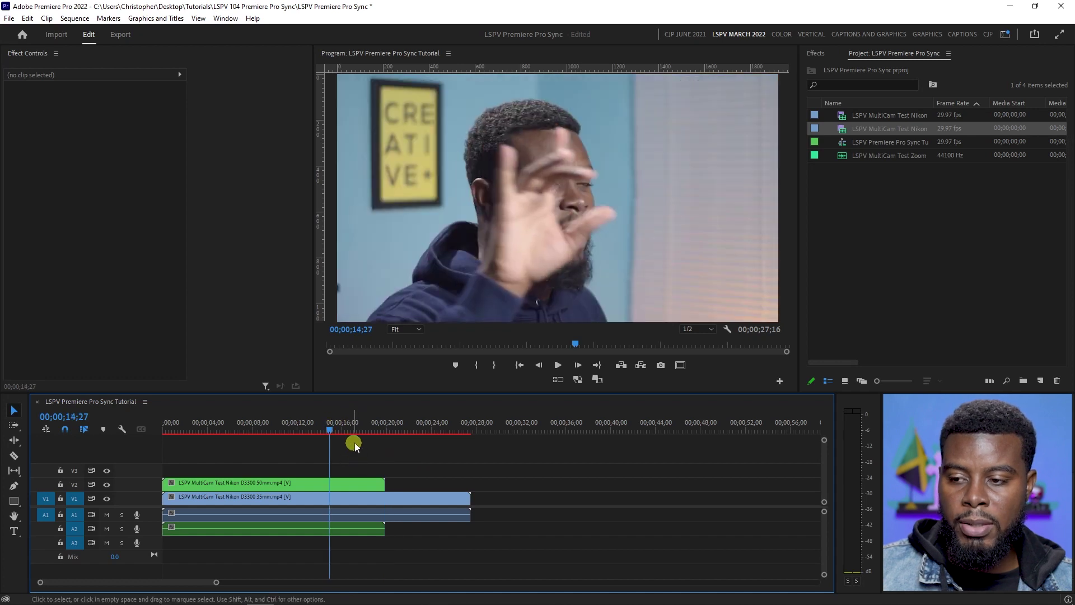
left_click(399, 429)
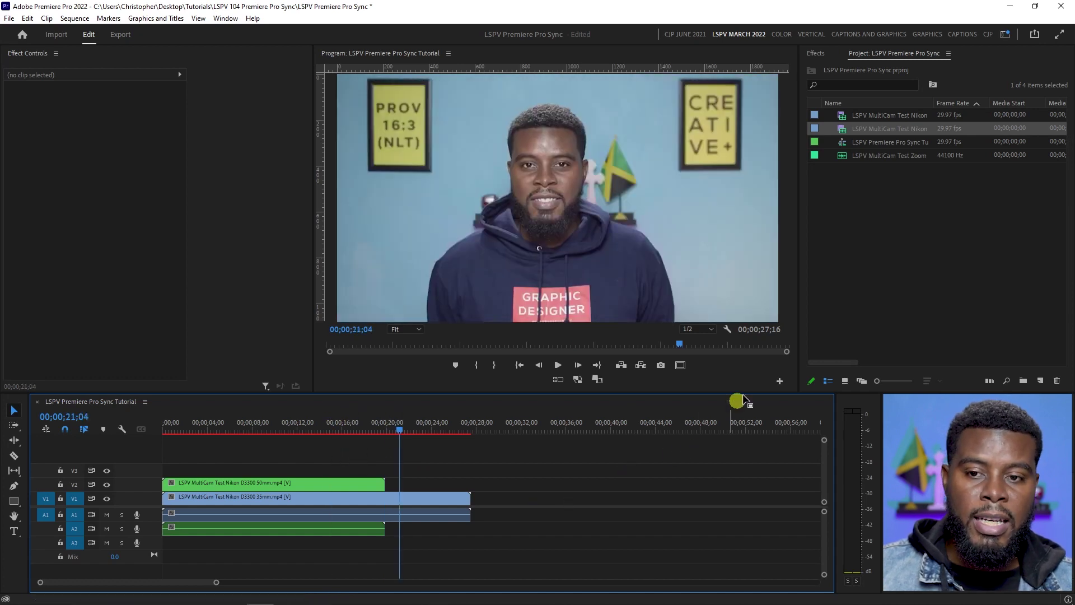
left_click_drag(876, 157, 174, 542)
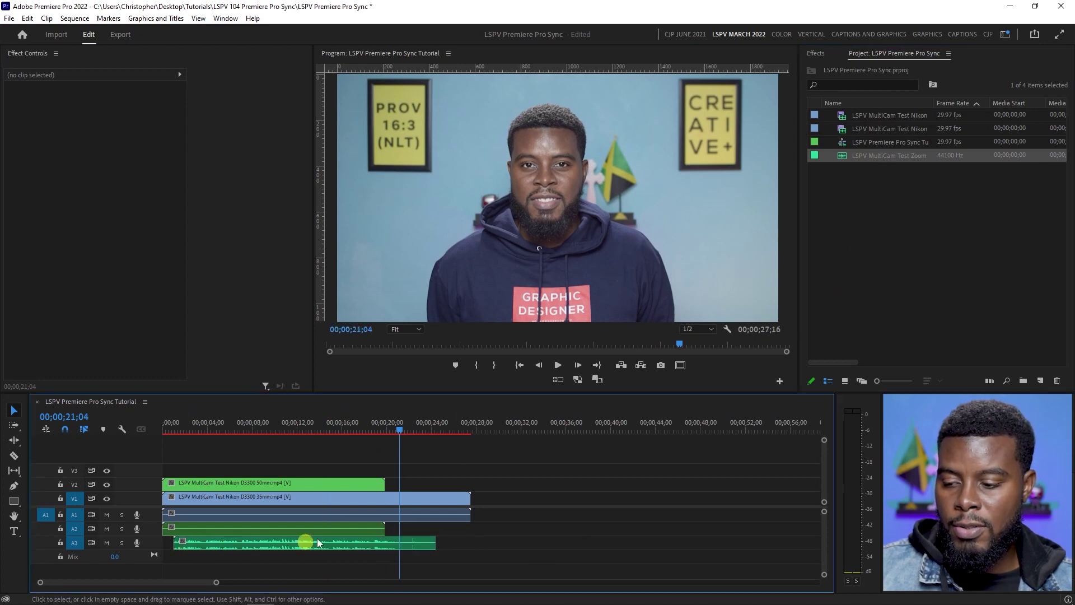
right_click(352, 544)
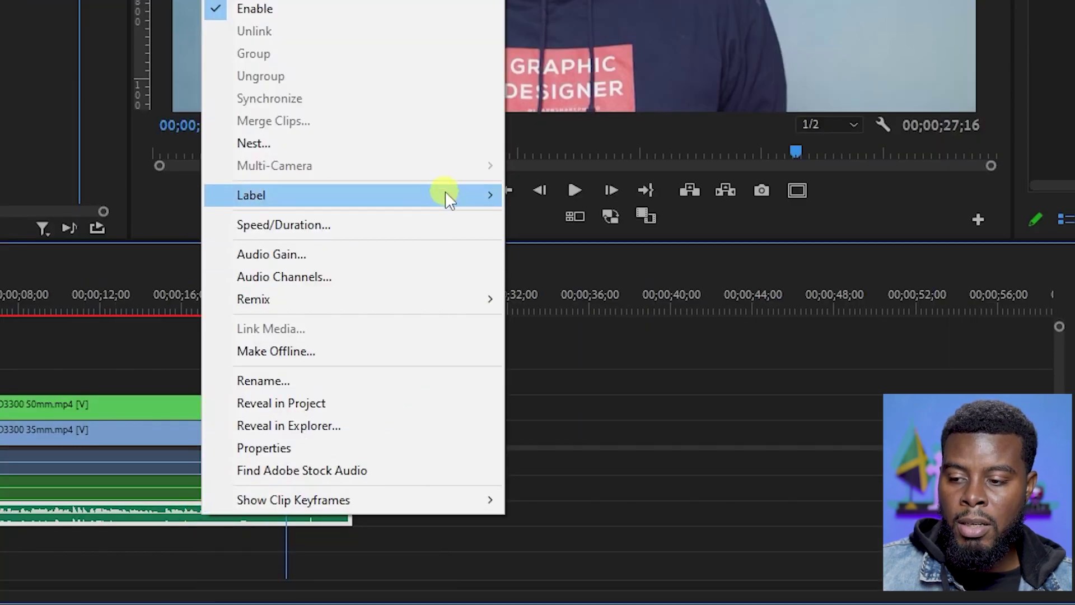
Step: Label the Zoom audio clip Yellow, save the project, and select all timeline clips
mouse_move(446, 194)
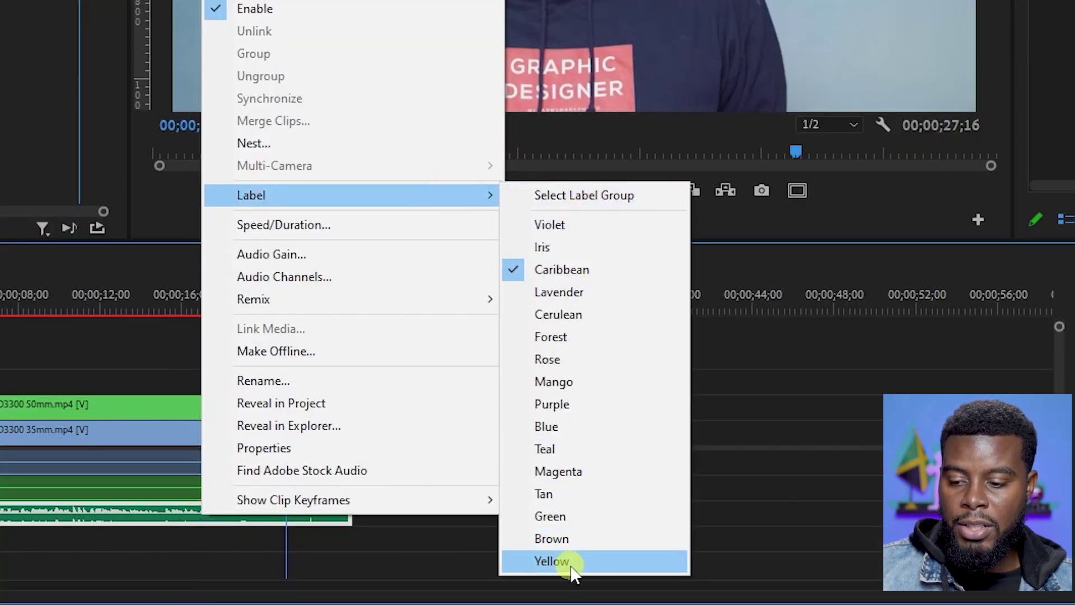
left_click(569, 562)
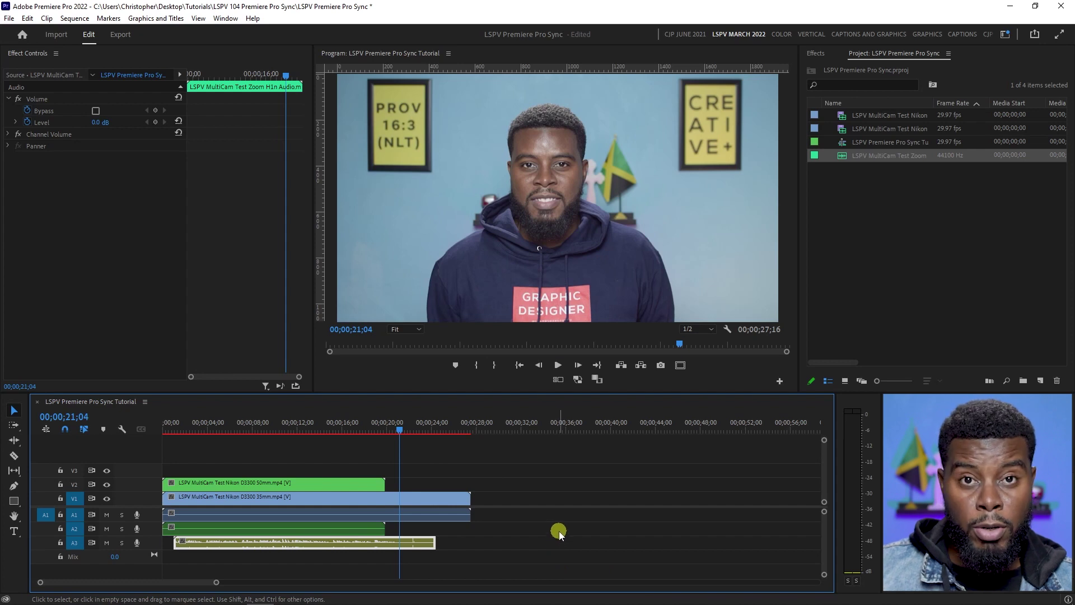
key("ctrl+s")
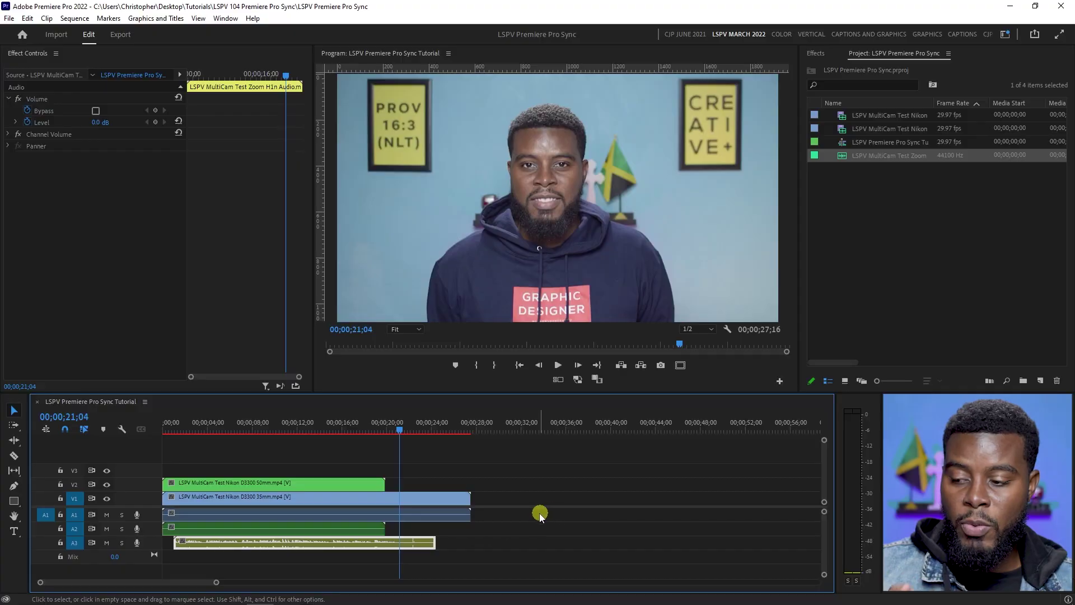
left_click_drag(455, 463, 293, 552)
Step: Synchronize the selected clips by Audio using Track Channel Mix Down
right_click(335, 515)
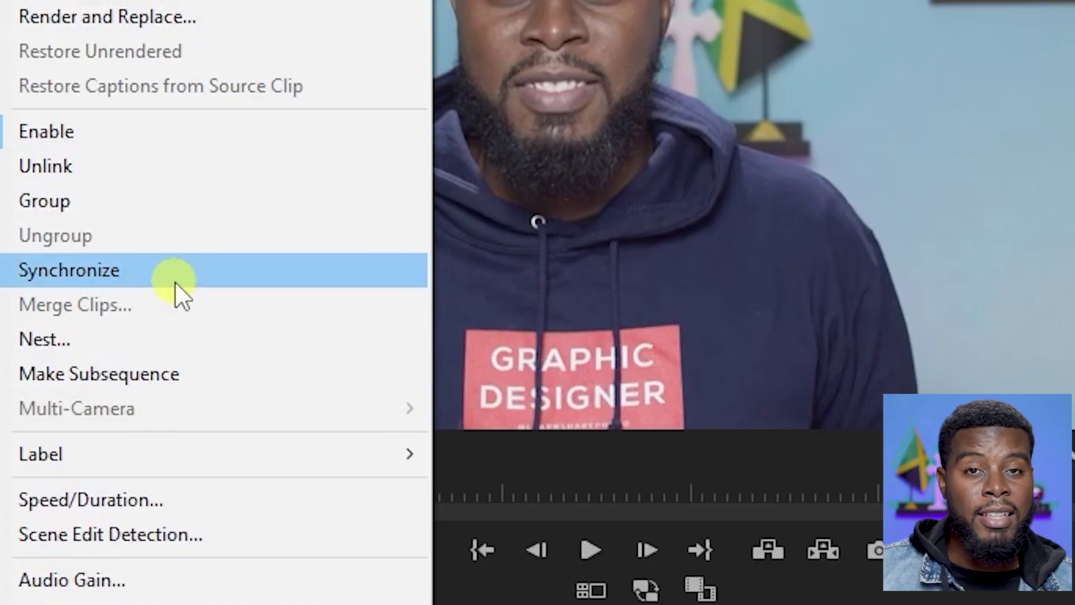
left_click(172, 281)
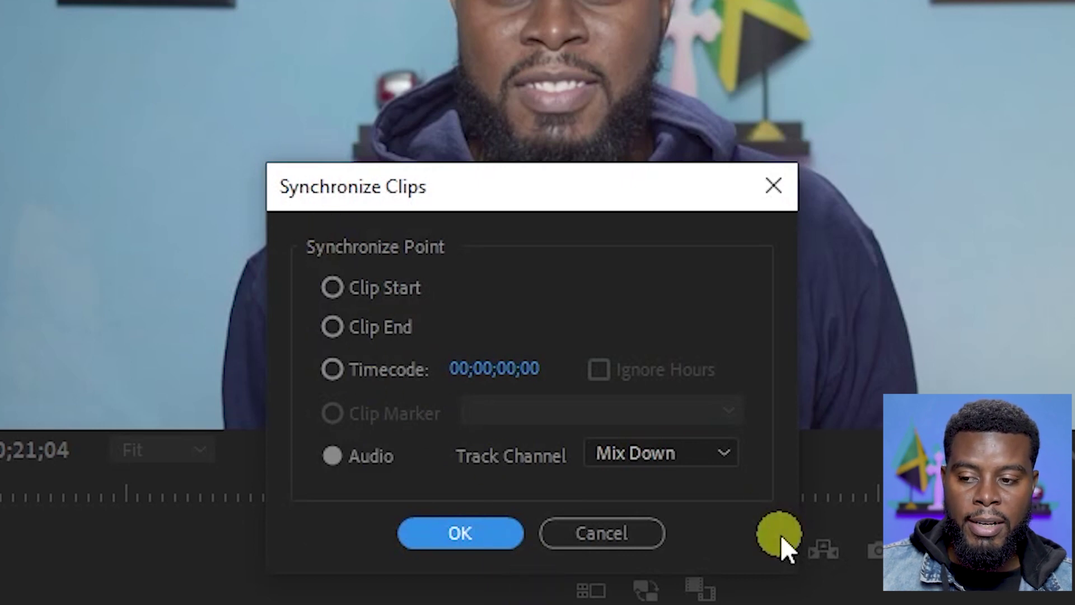
left_click(699, 462)
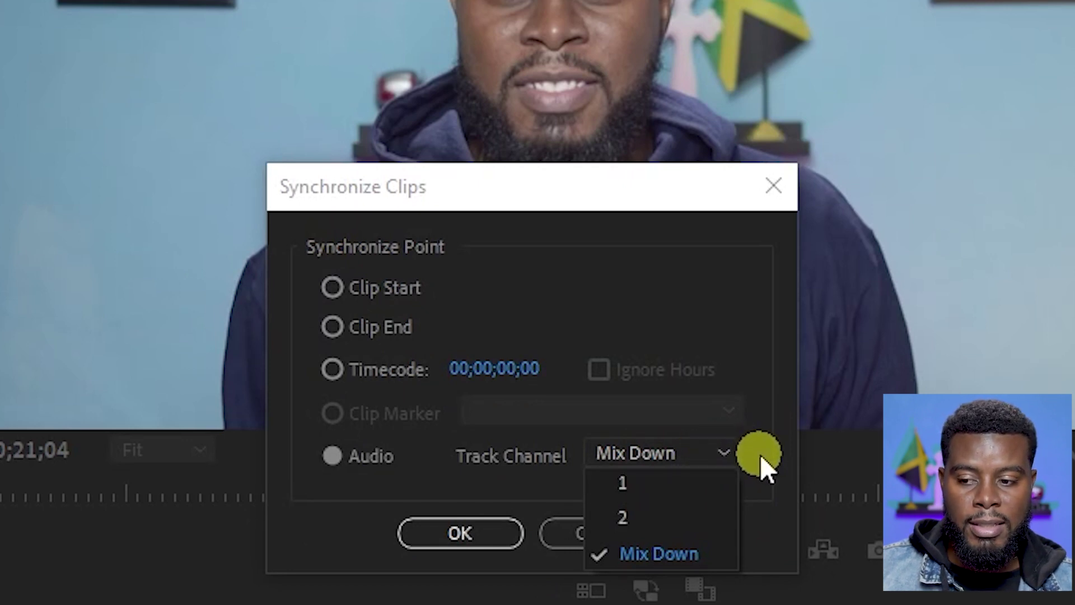
left_click(761, 491)
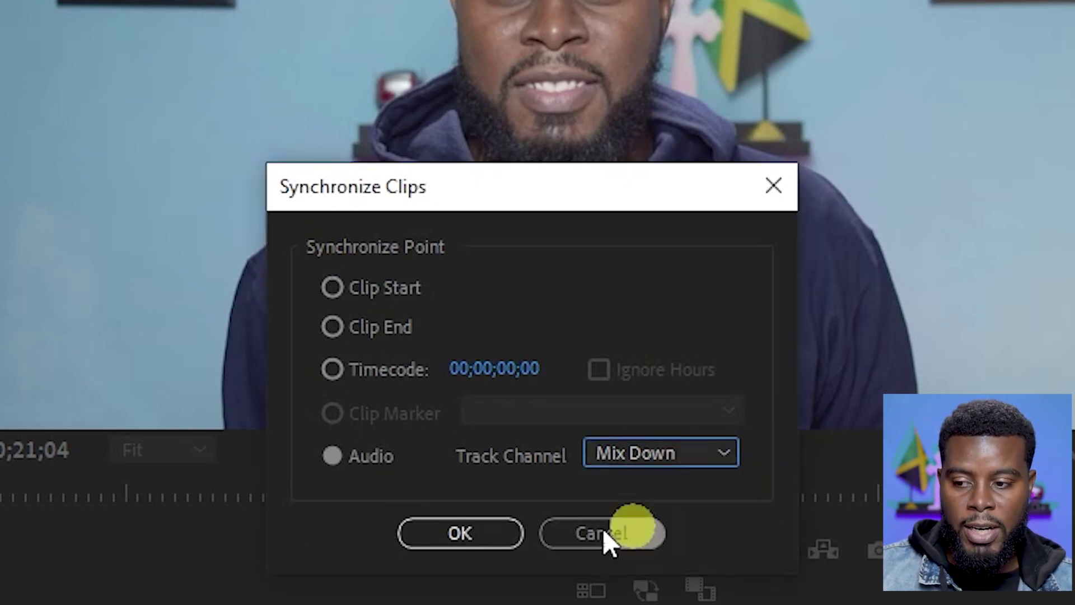
left_click(483, 533)
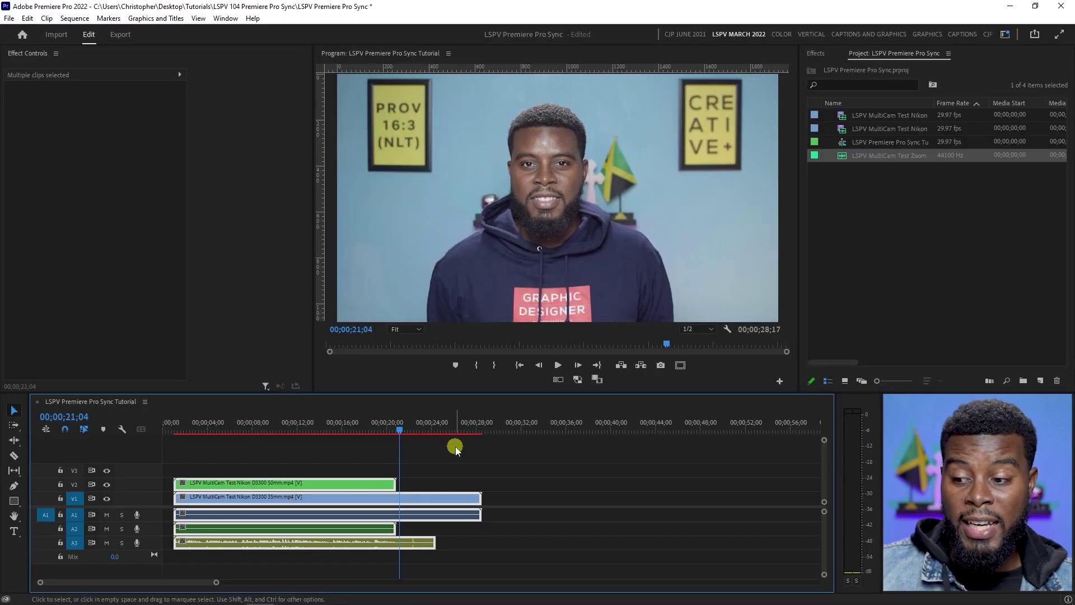
left_click(251, 428)
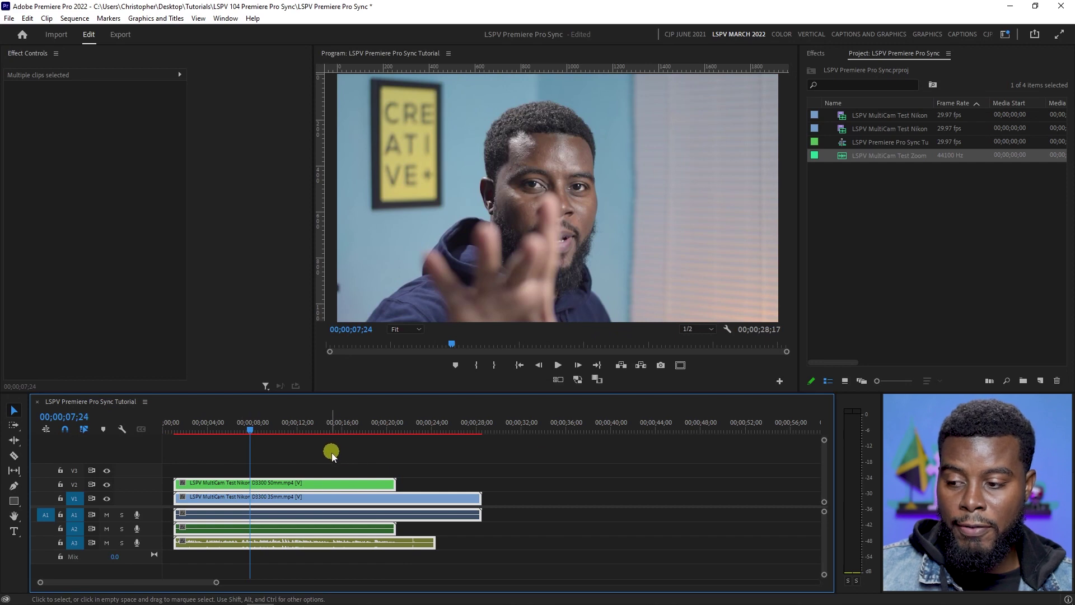
Step: Mute the two camera audio tracks, A1 and A2
key("=")
left_click(284, 428)
left_click(434, 454)
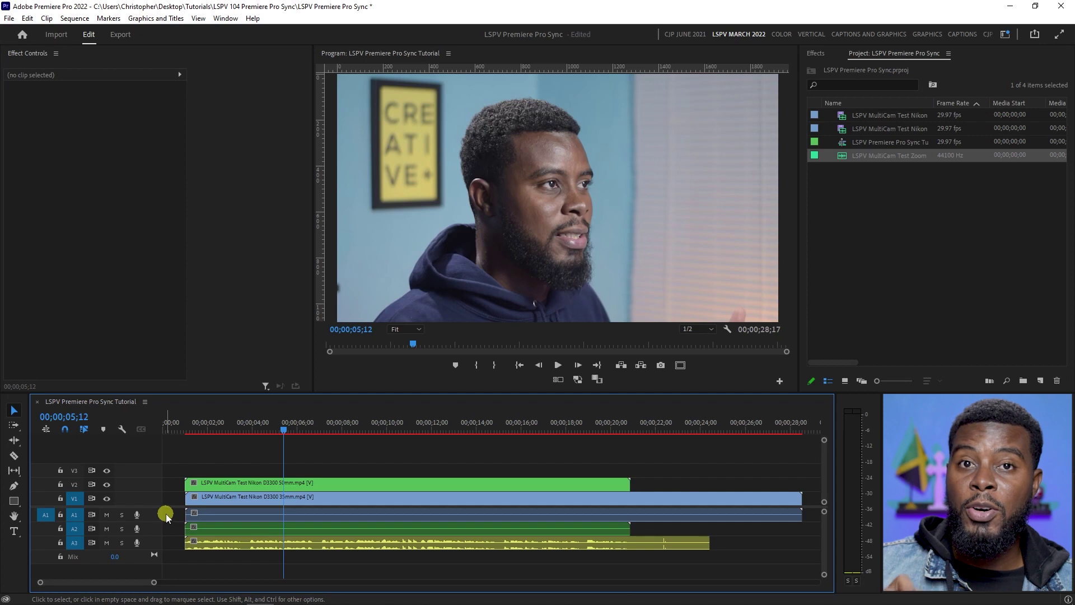
left_click(106, 515)
left_click(109, 527)
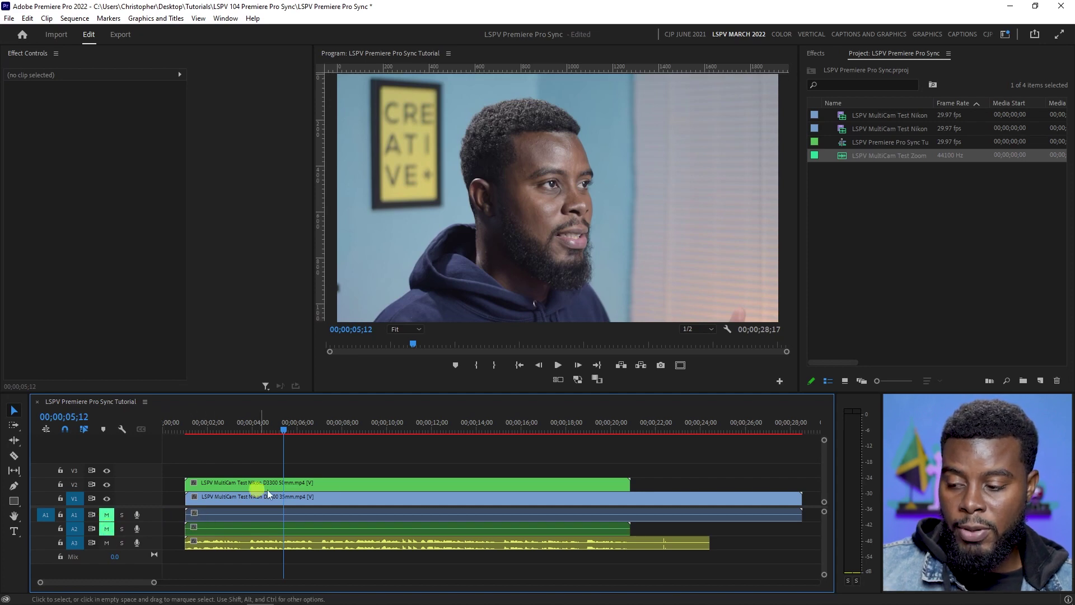
Step: Play the sequence from around 7 seconds to check the sync
left_click(322, 427)
key("space")
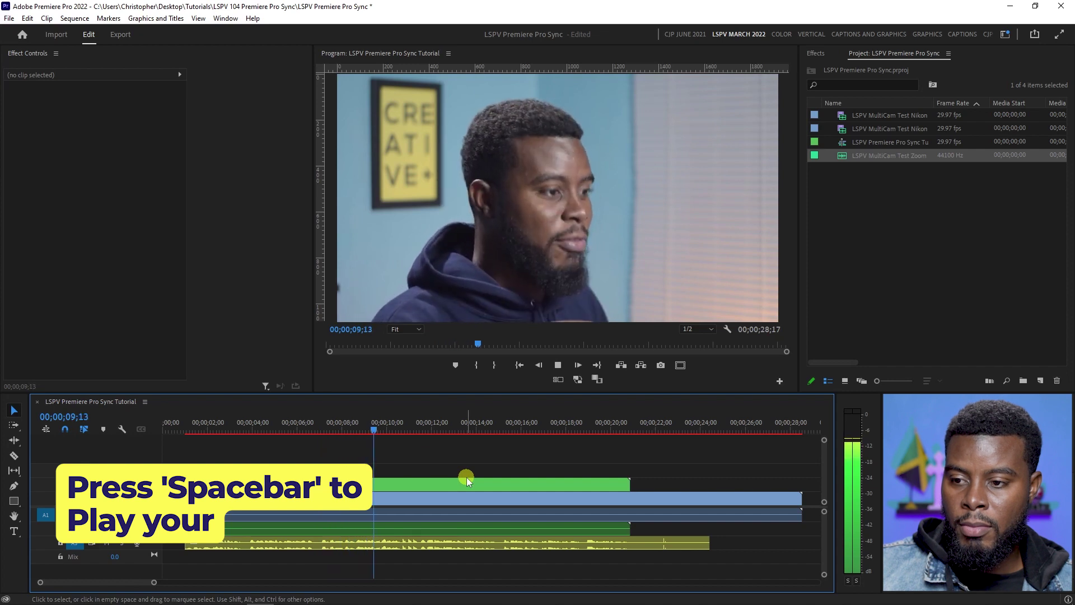
key("space")
left_click_drag(379, 432, 323, 430)
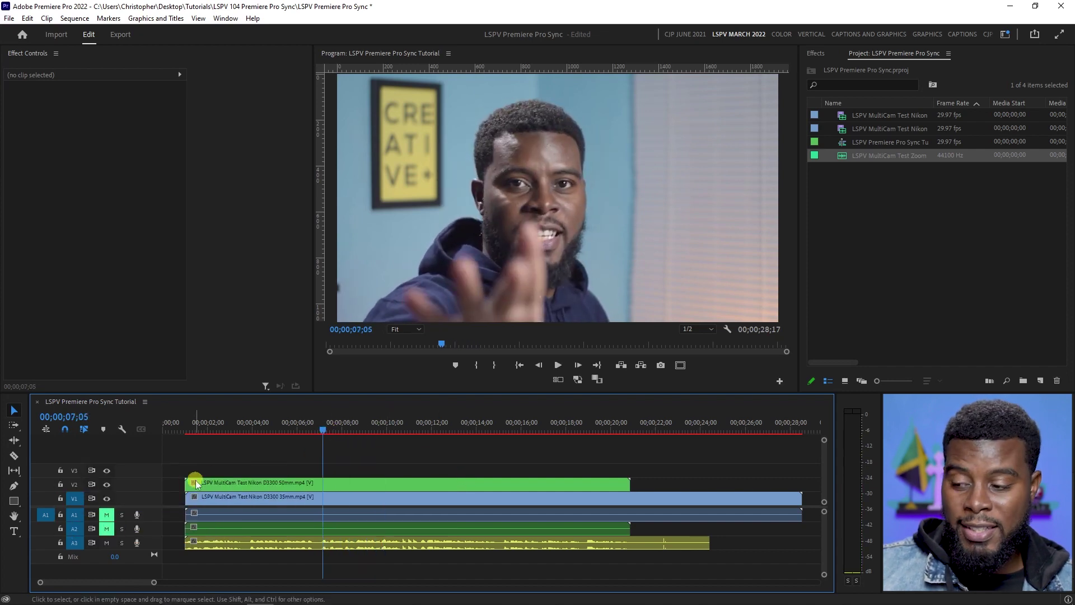
Step: Hide track V2 and play back the 35mm angle to check its sync
left_click(106, 484)
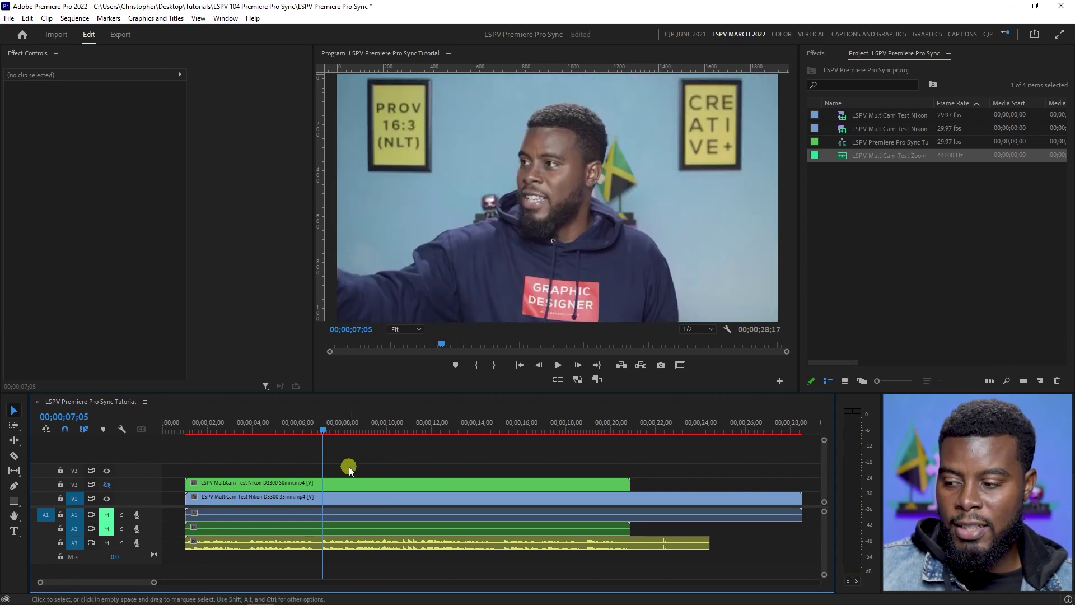
key("space")
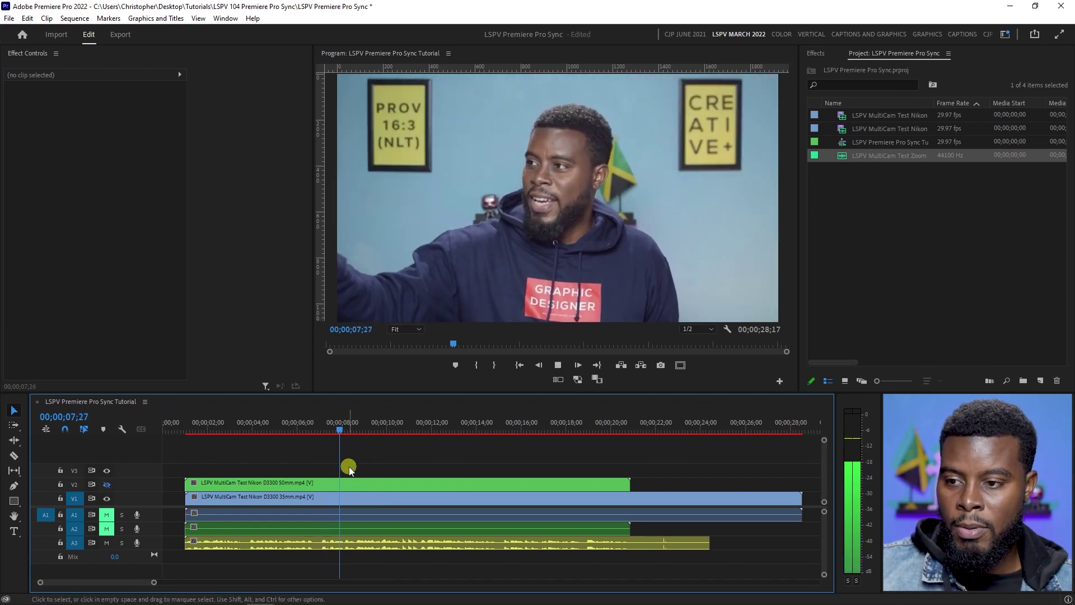
key("space")
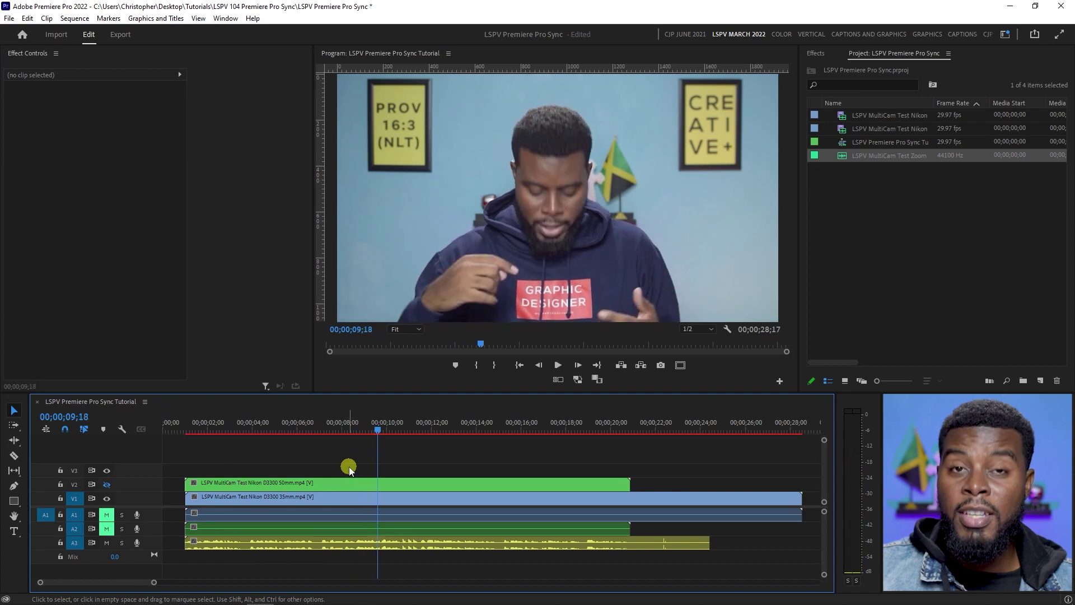